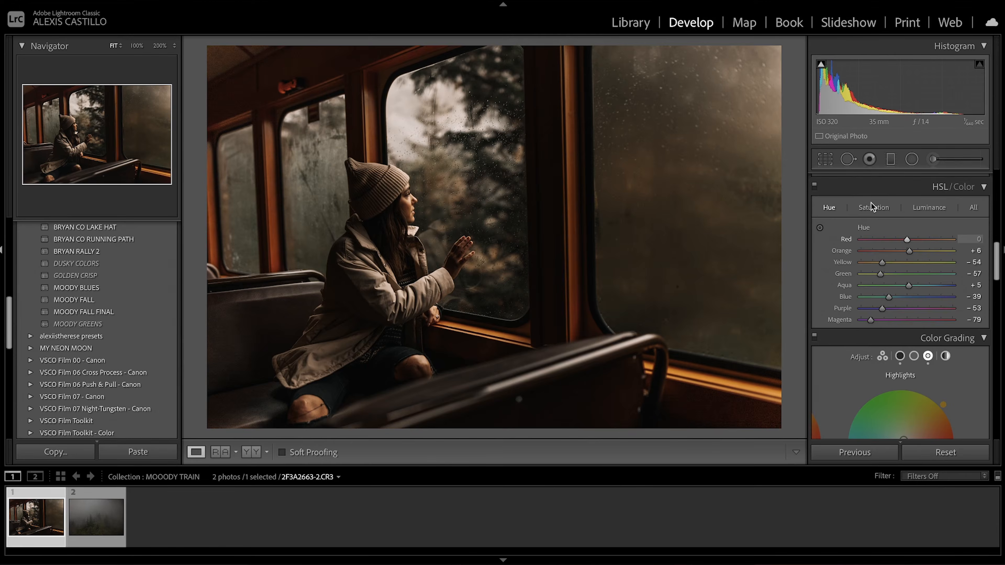
Darken the yellow tones of the train photo by lowering their luminance in the HSL adjustments
left_click(871, 202)
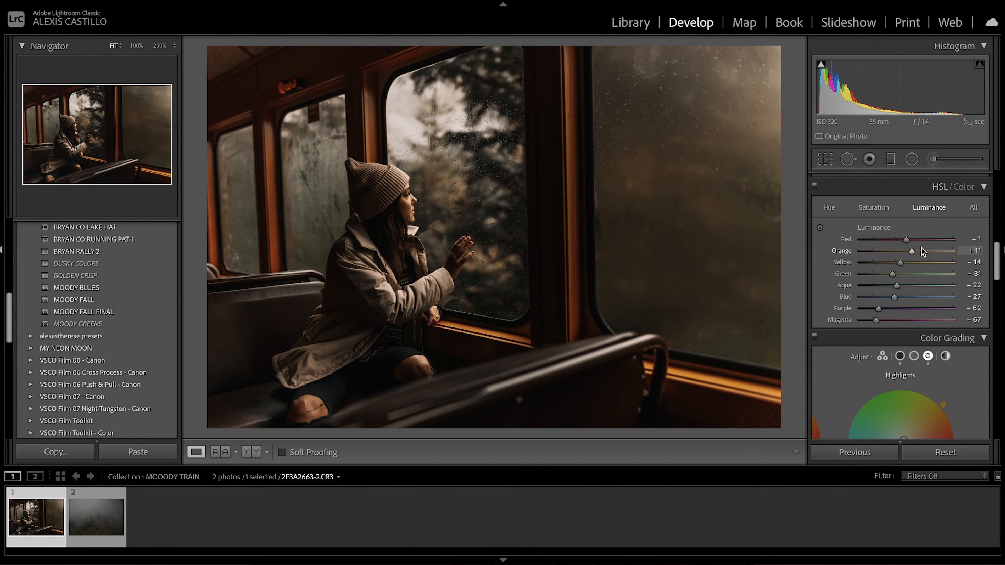
left_click_drag(900, 262, 893, 262)
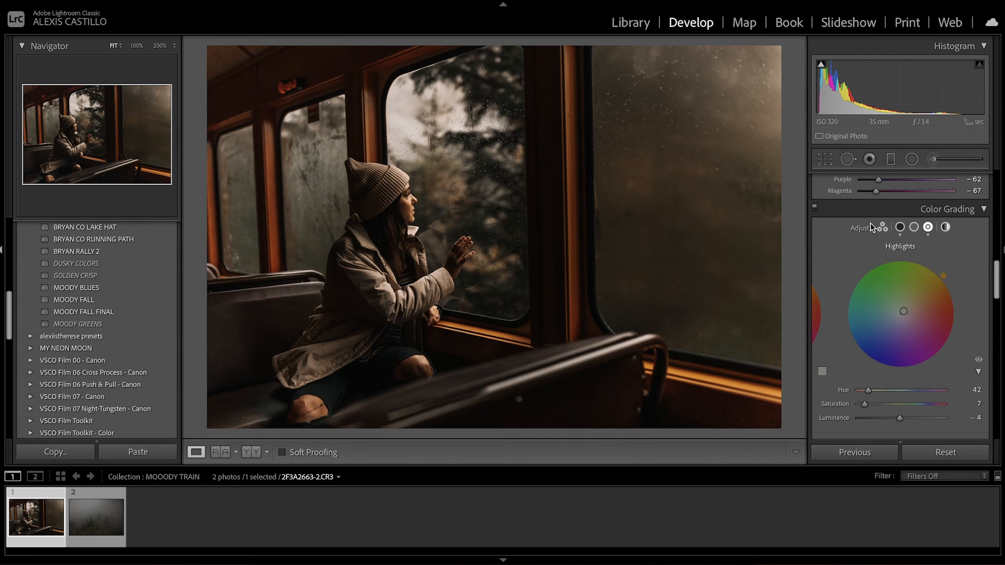
Inspect the color grading of the shadows, midtones and highlights, and undo the trial change to the highlights' saturation
left_click(903, 211)
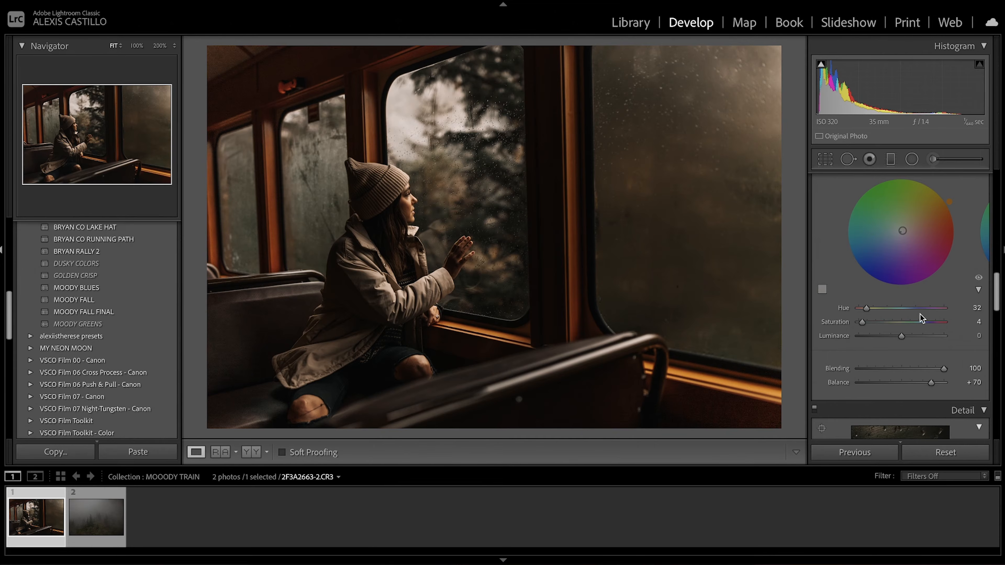
scroll(920, 314, "up", 3)
left_click(914, 203)
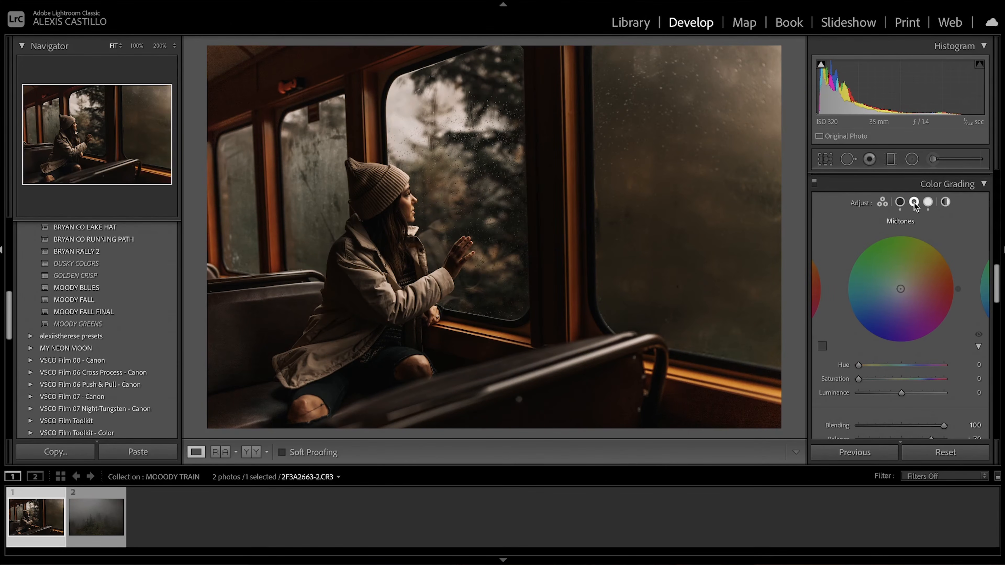
left_click(928, 203)
scroll(930, 210, "down", 3)
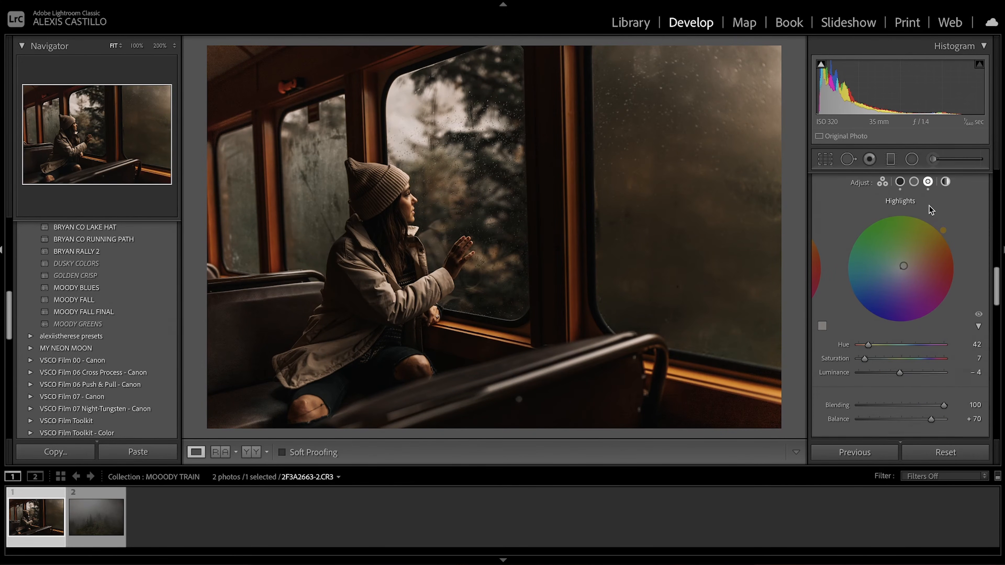
scroll(885, 282, "down", 2)
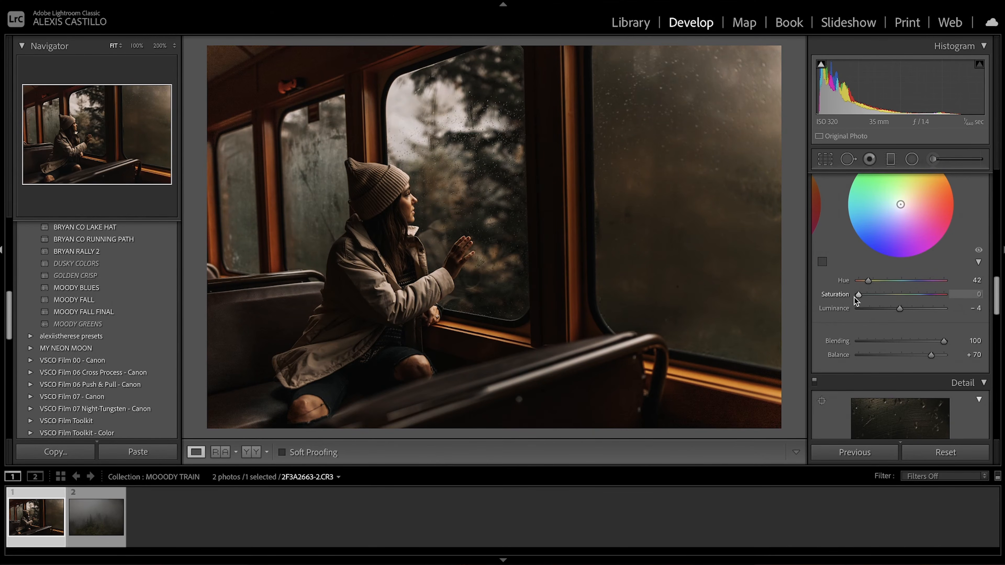
key("ctrl+z")
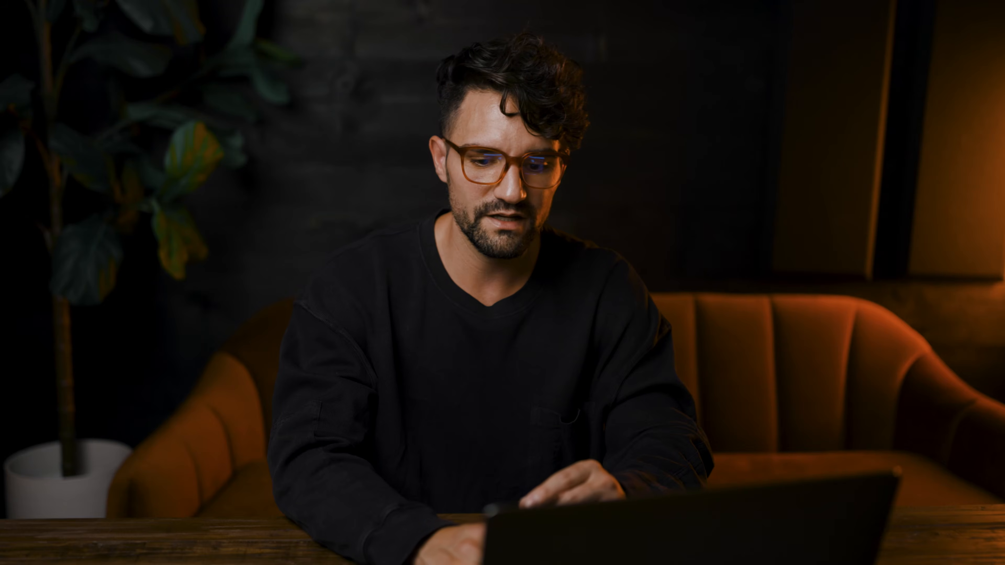
Examine the sharpening at 200% magnification on the woman's face and the raindrops on the window
scroll(915, 266, "down", 5)
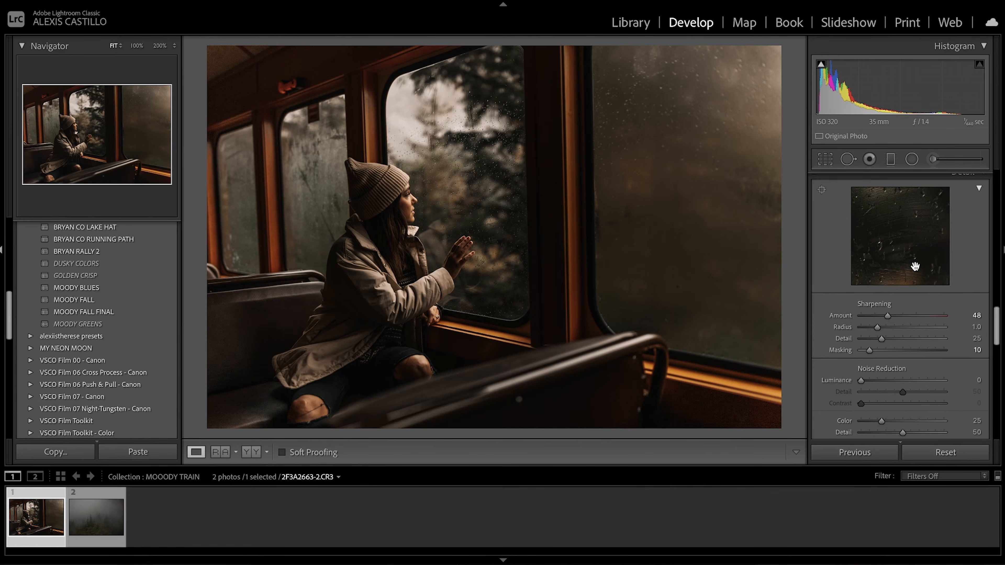
scroll(915, 266, "down", 1)
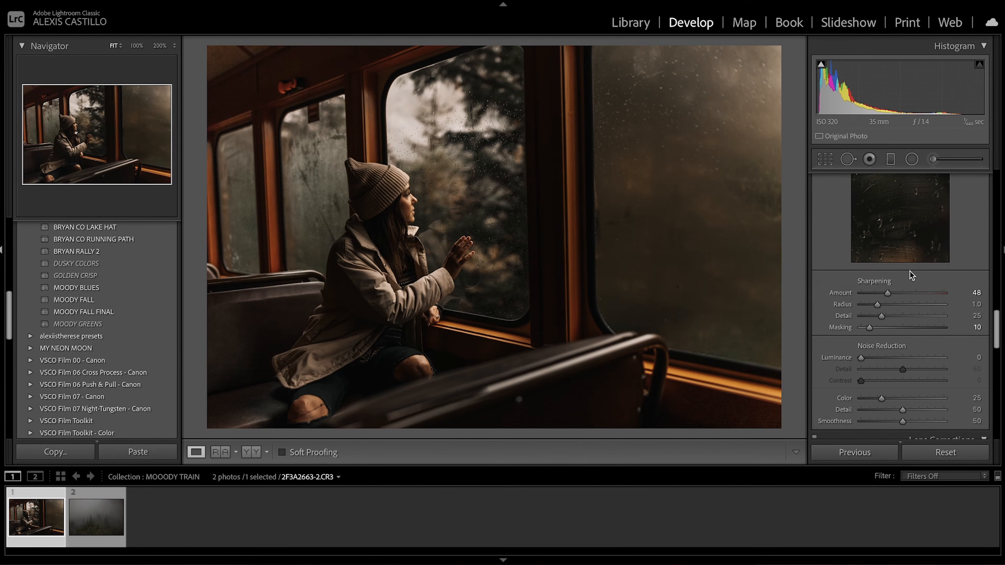
left_click(407, 214)
left_click_drag(410, 184, 476, 144)
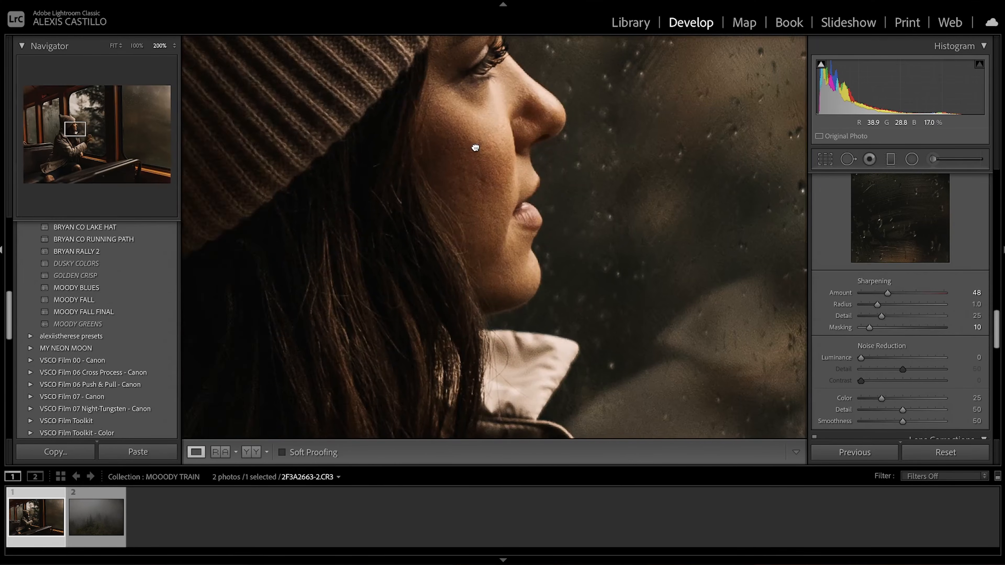
left_click(476, 145)
left_click(486, 162)
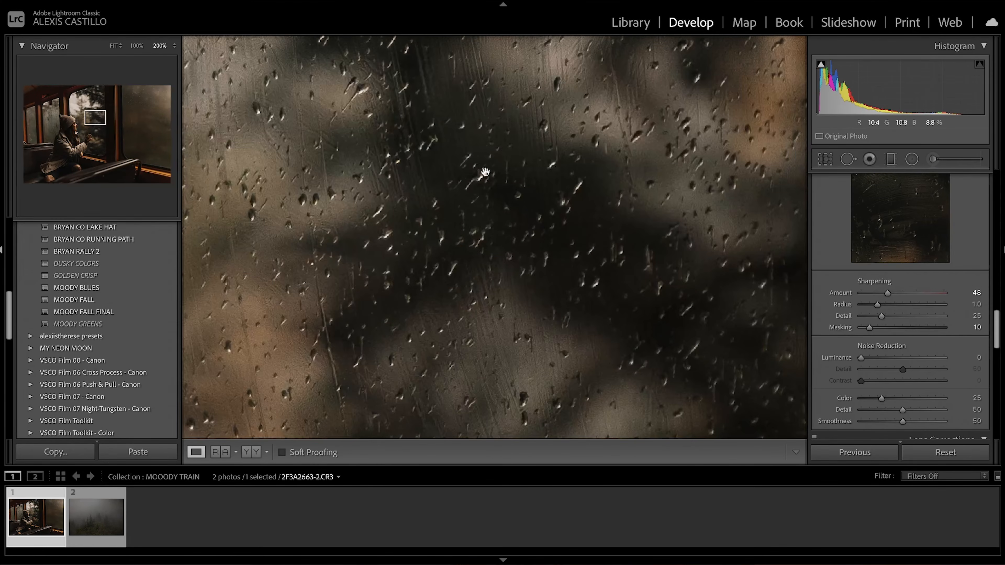
left_click(482, 198)
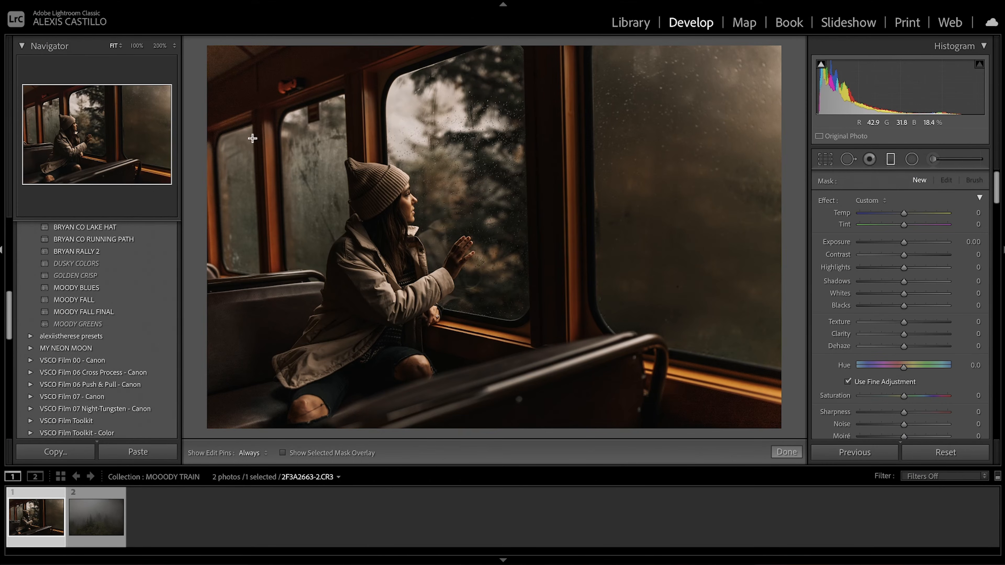
Add graduated filters over the left and right sides of the photo at exposure -0.51, with temperature -15 on the left one
left_click_drag(252, 137, 472, 226)
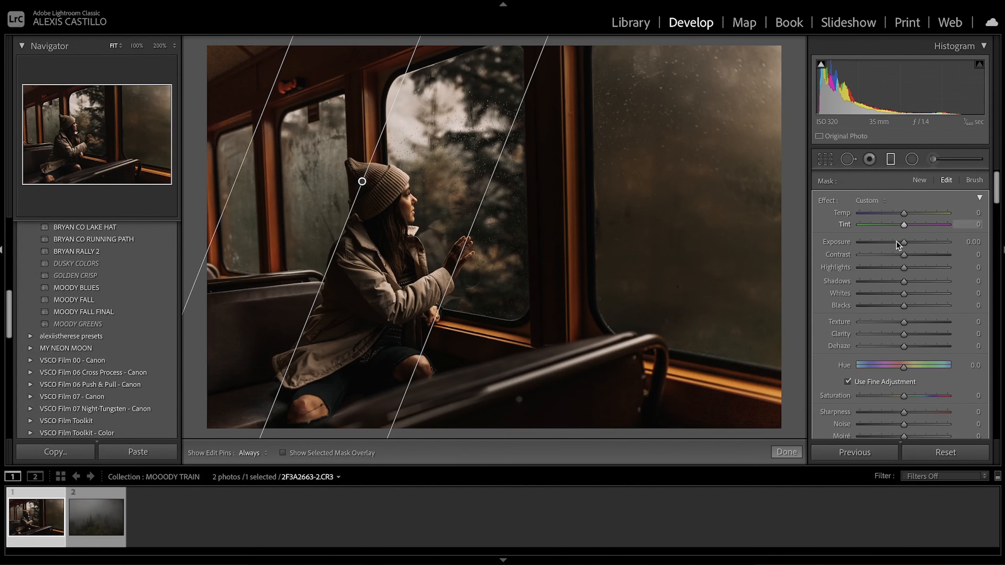
left_click_drag(904, 242, 897, 242)
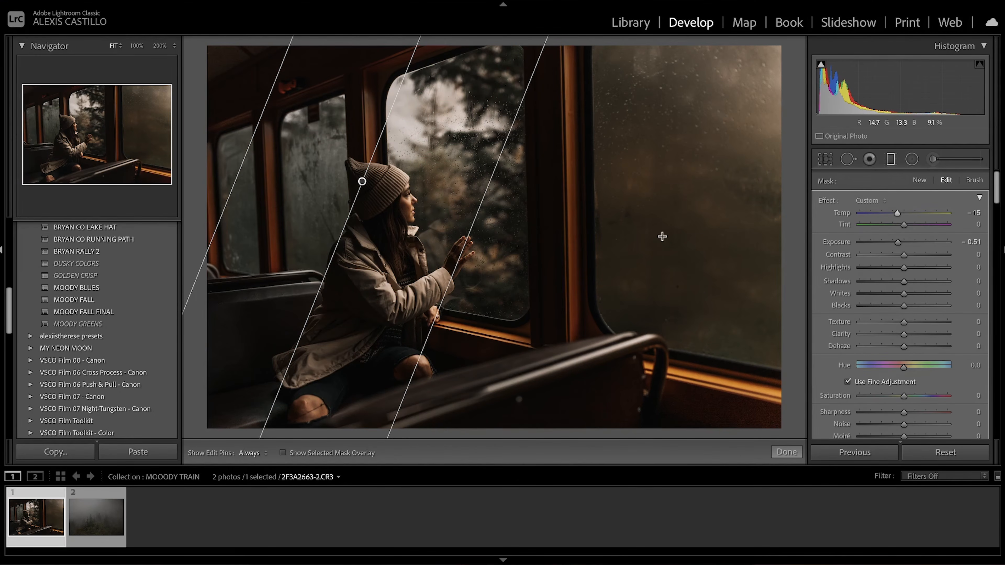
left_click_drag(755, 270, 419, 242)
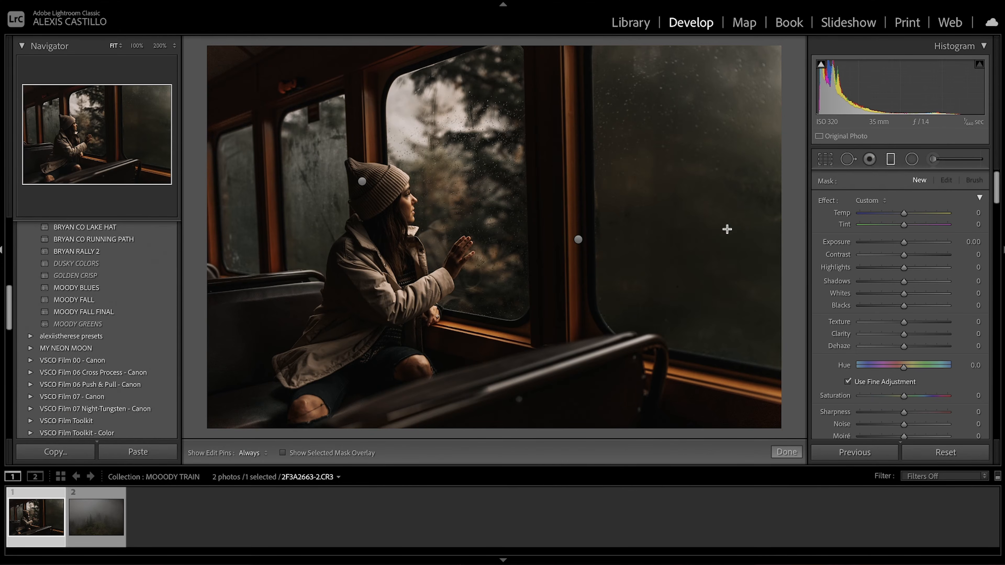
Add a third graduated filter, place it over the woman and left windows, and set its temperature to 18
left_click_drag(716, 230, 440, 189)
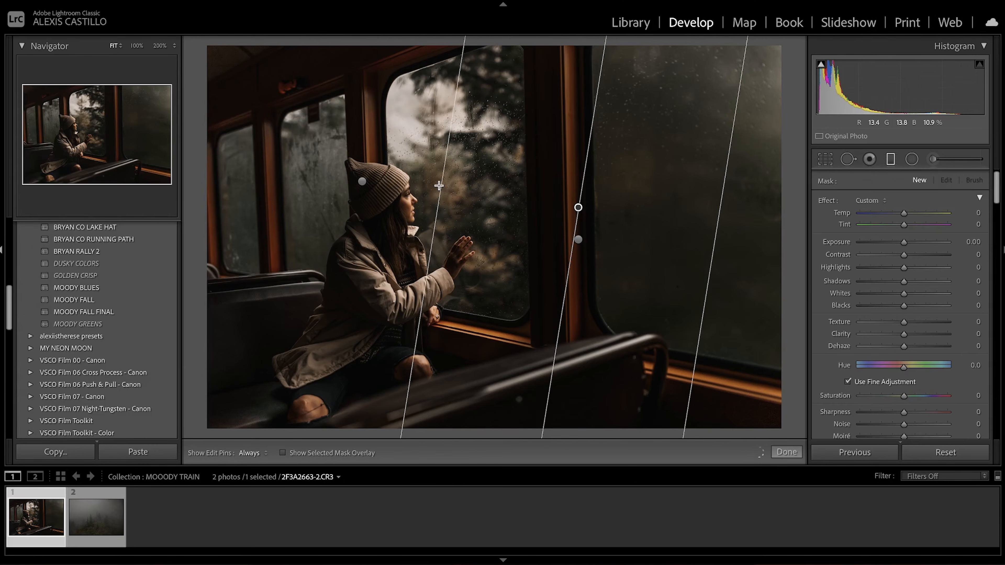
left_click_drag(578, 208, 348, 192)
left_click_drag(908, 215, 911, 216)
left_click_drag(481, 257, 462, 257)
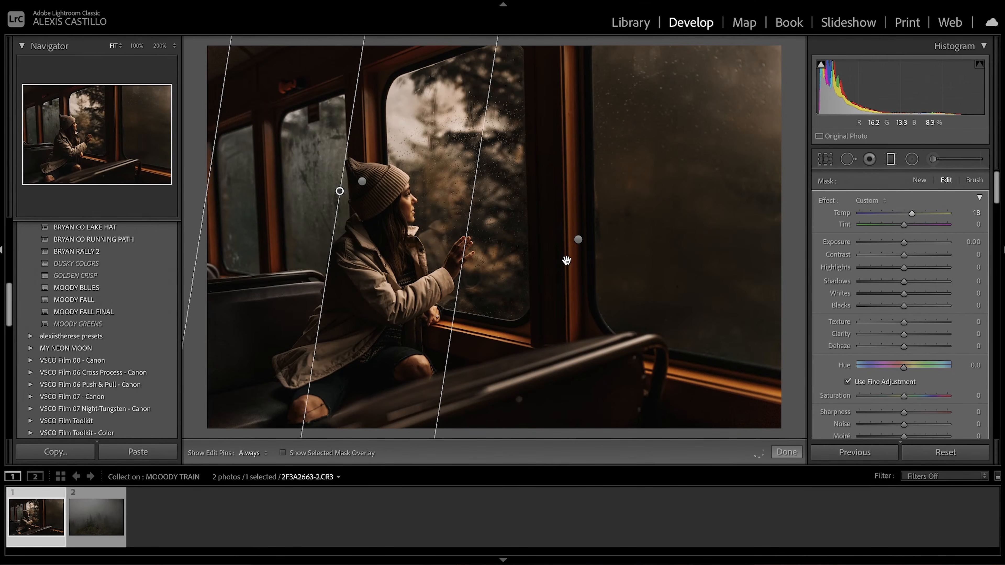
Cool the graduated filter covering the large window by lowering its temperature, and leave the filter tool
left_click(580, 239)
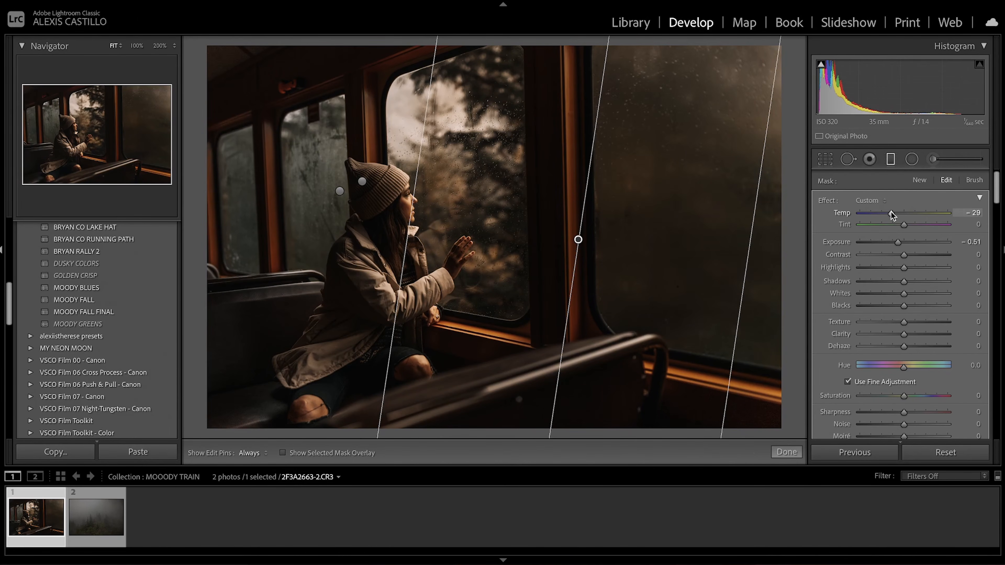
left_click(890, 160)
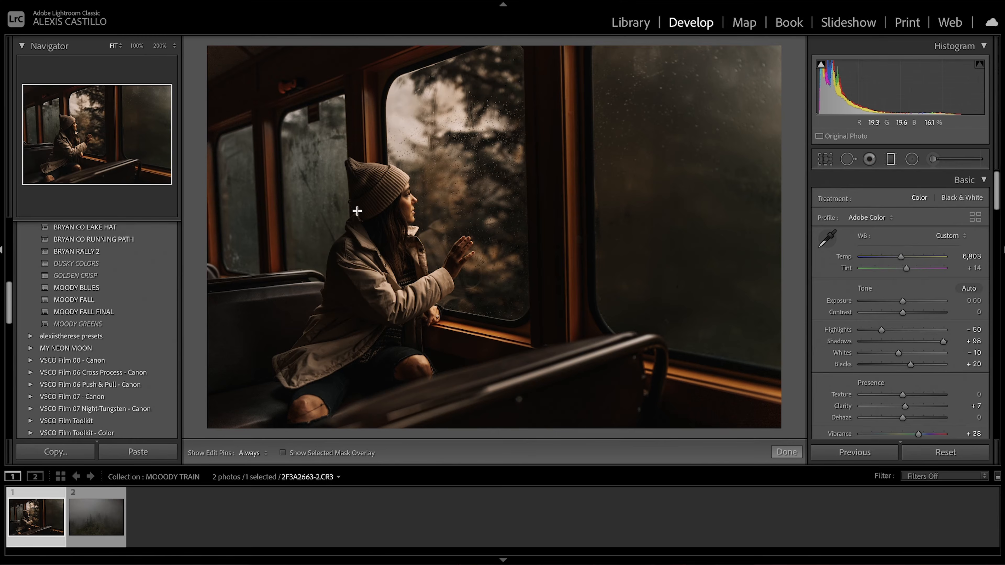
Reopen the warm graduated filter beside the woman and fine-tune its temperature and highlights
key("m")
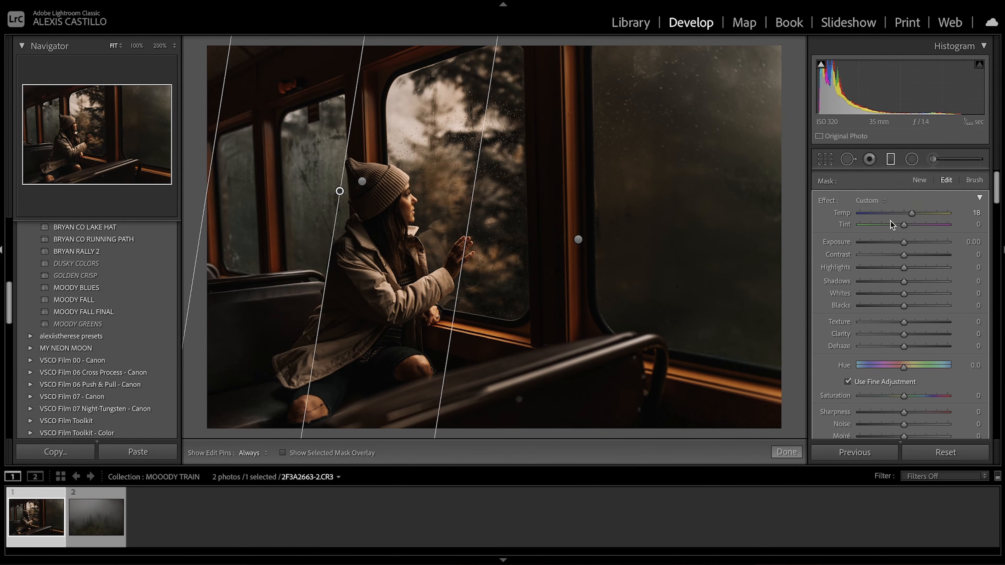
left_click_drag(910, 214, 910, 214)
left_click(891, 266)
left_click_drag(894, 267, 900, 268)
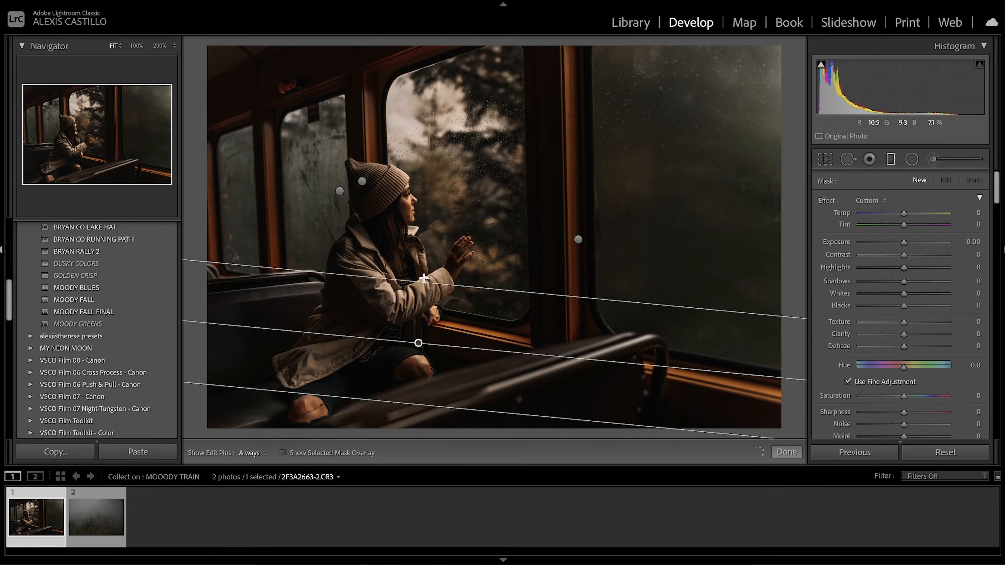
Add a graduated filter rising from the bottom of the train photo and lower its exposure
left_click_drag(415, 269, 416, 261)
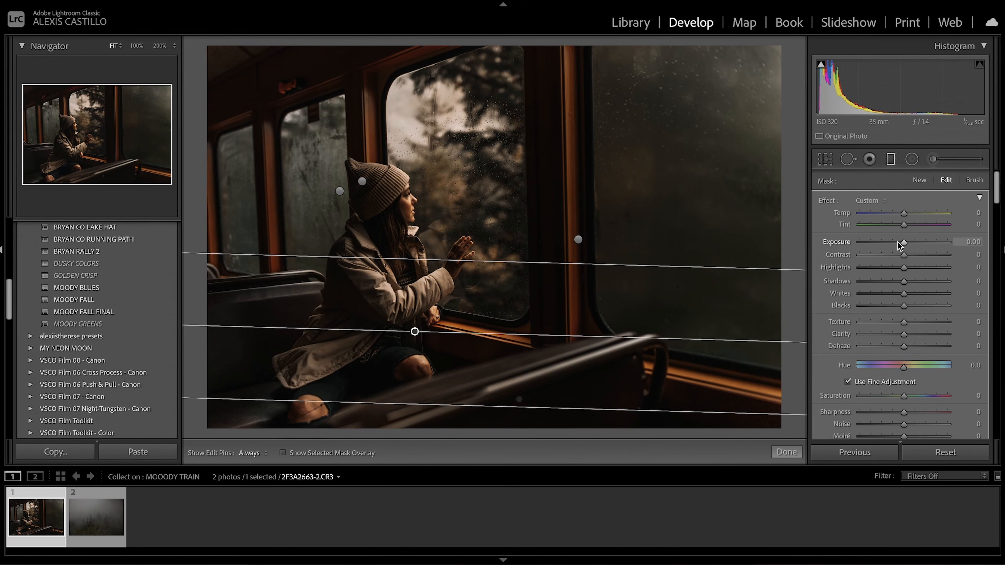
left_click(897, 241)
left_click_drag(900, 244, 900, 244)
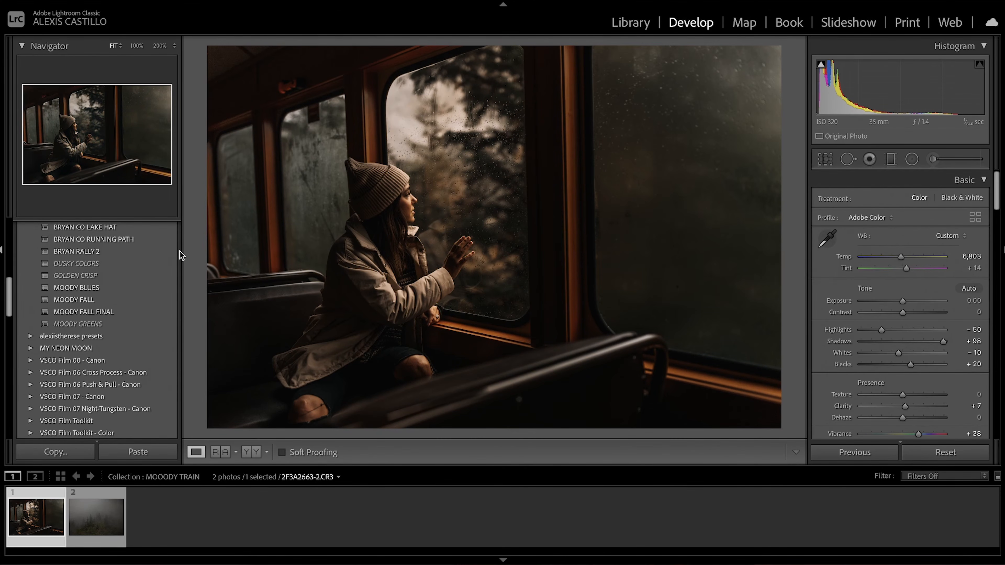
Copy the train photo's develop settings, excluding local adjustments and crop, and paste them onto the foggy forest photo
key("super+shift+c")
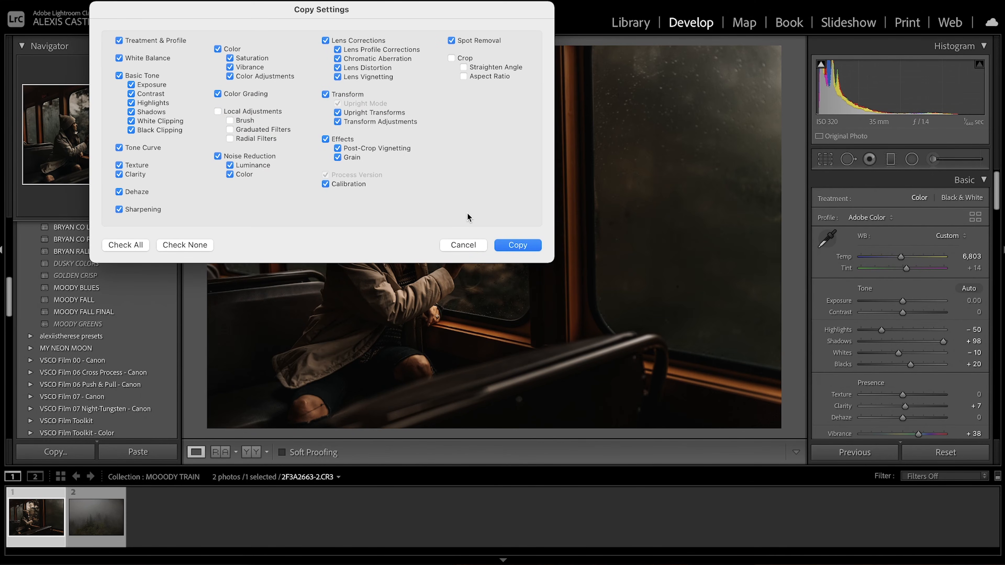
left_click(527, 245)
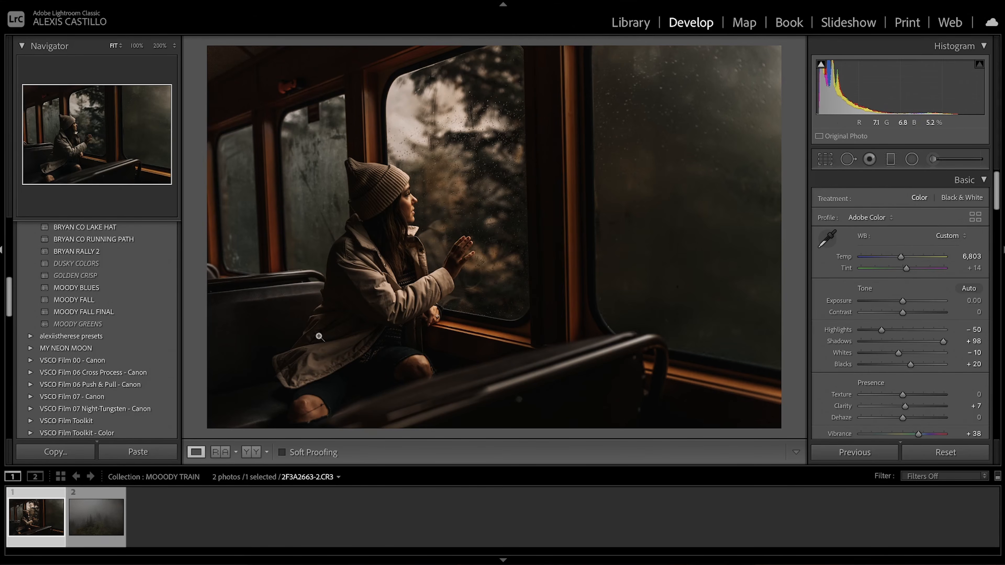
left_click(104, 517)
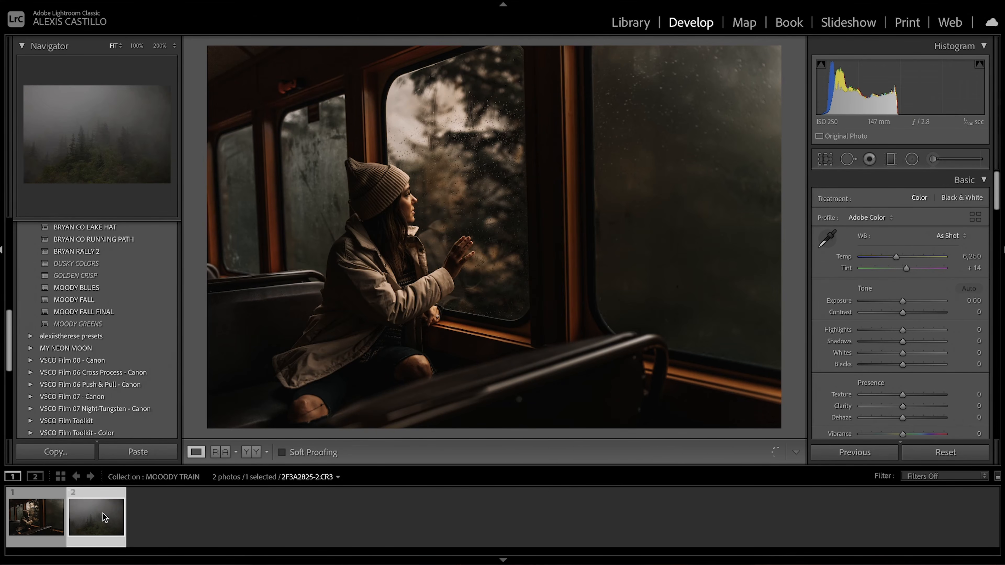
key("ctrl+shift+v")
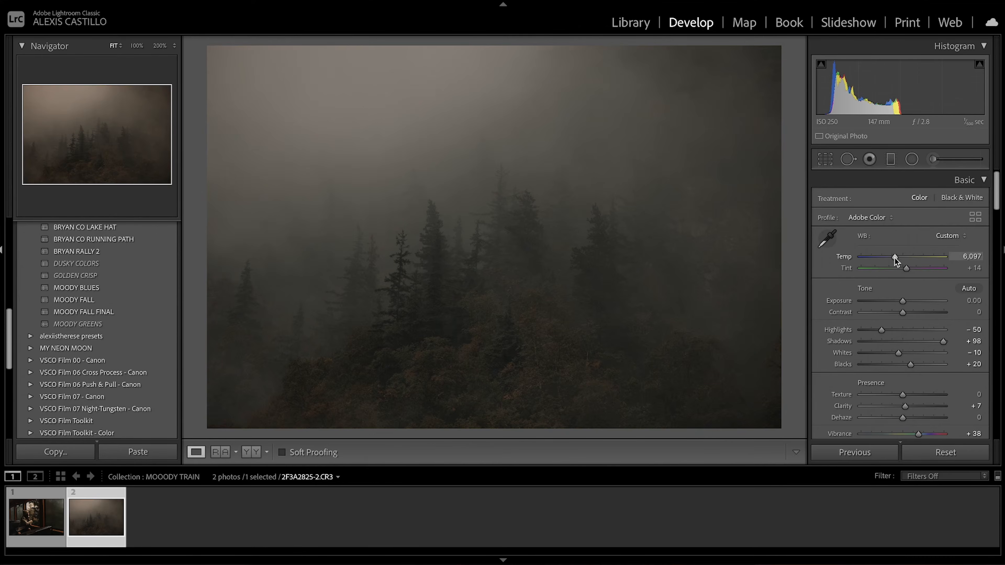
Set the forest photo's temperature to 6,250 and its shadows to +1
left_click_drag(895, 258, 896, 258)
left_click_drag(919, 341, 903, 343)
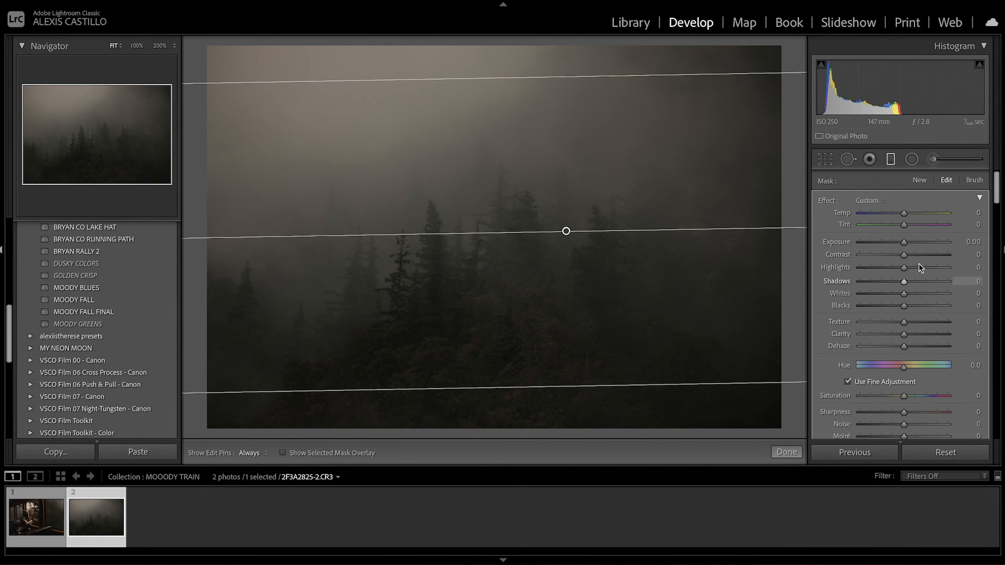
Brighten the fog with a graduated filter at highlights 40, and darken the trees with another at temperature 7 and shadows -40
left_click(920, 265)
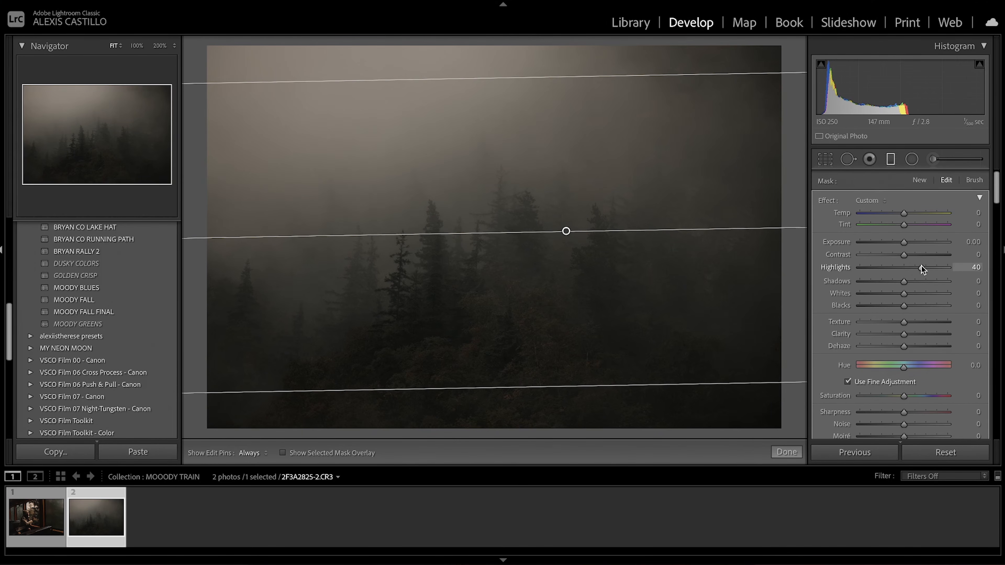
left_click_drag(492, 370, 485, 126)
left_click_drag(900, 285, 886, 285)
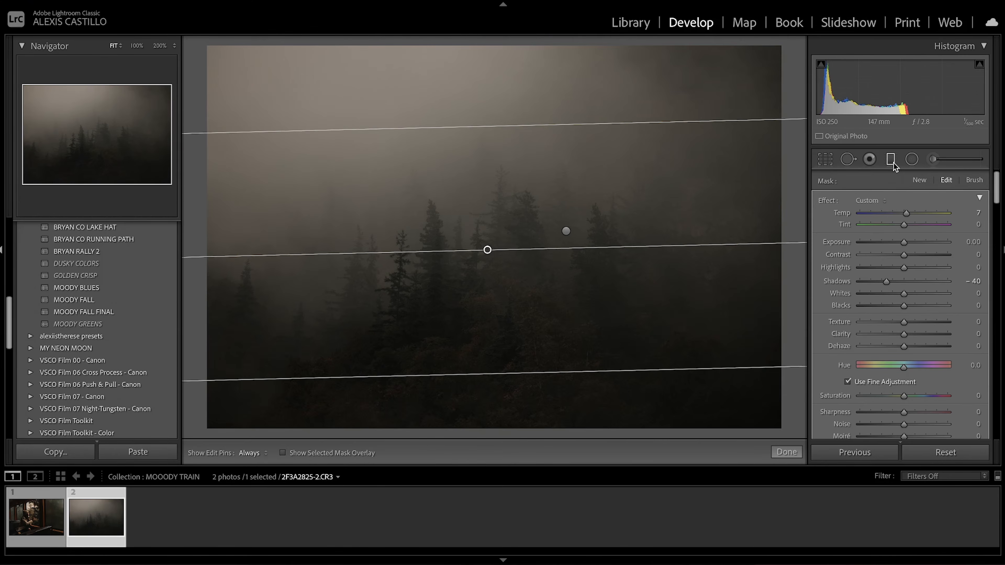
left_click(892, 161)
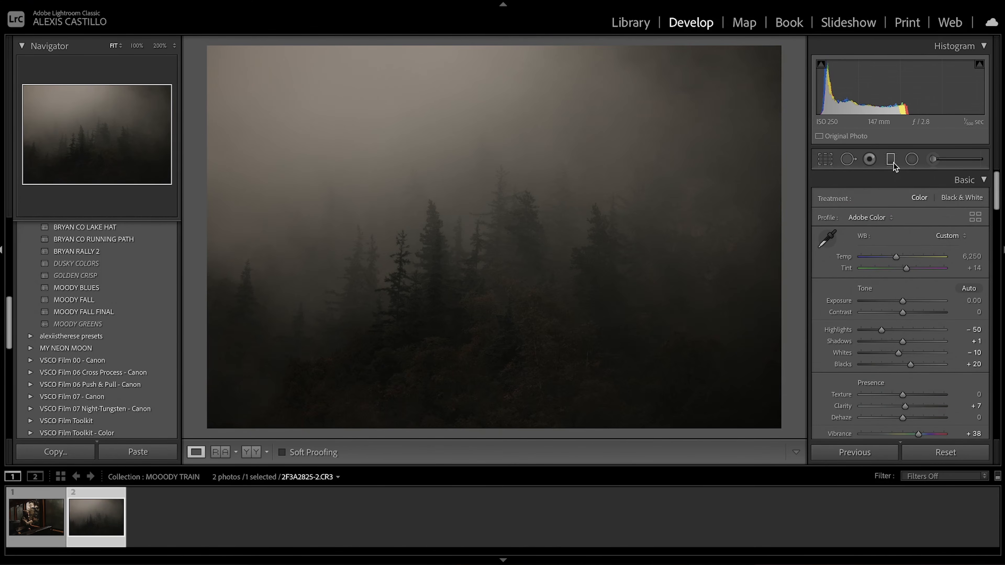
Return to the photo of the woman on the train
left_click(35, 516)
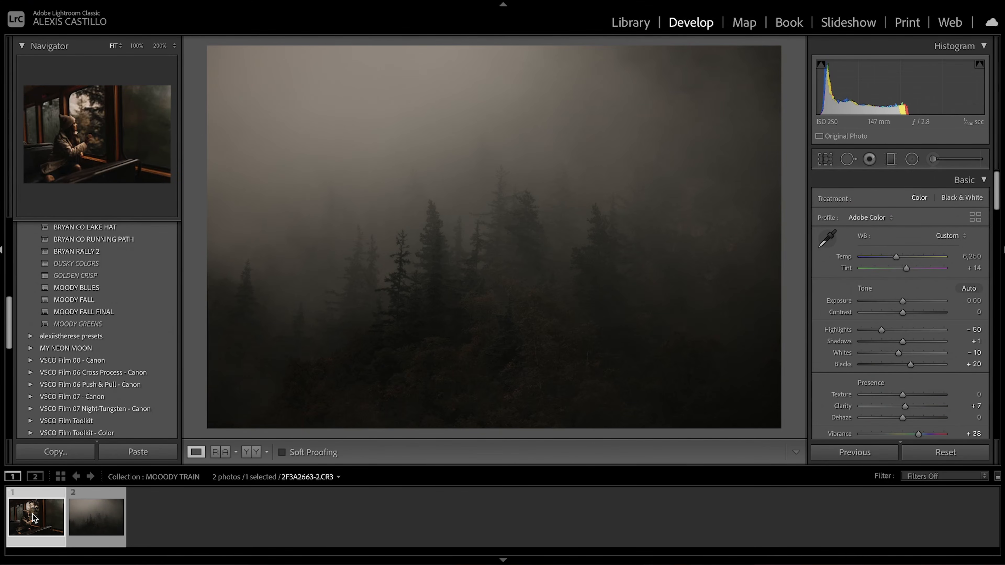